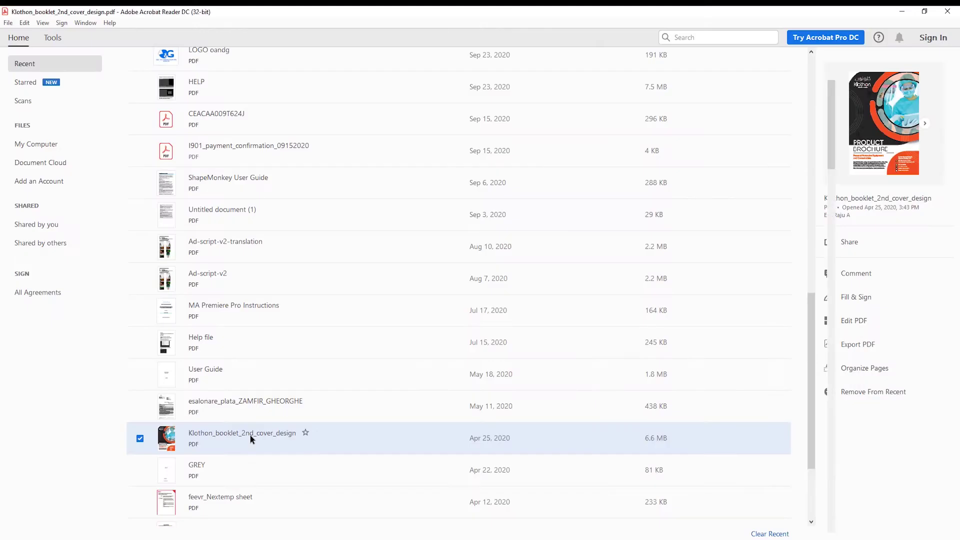
# Step: Open the Klothon_booklet_2nd_cover_design PDF from Recent and scroll down through its pages
pyautogui.doubleClick(250, 435)
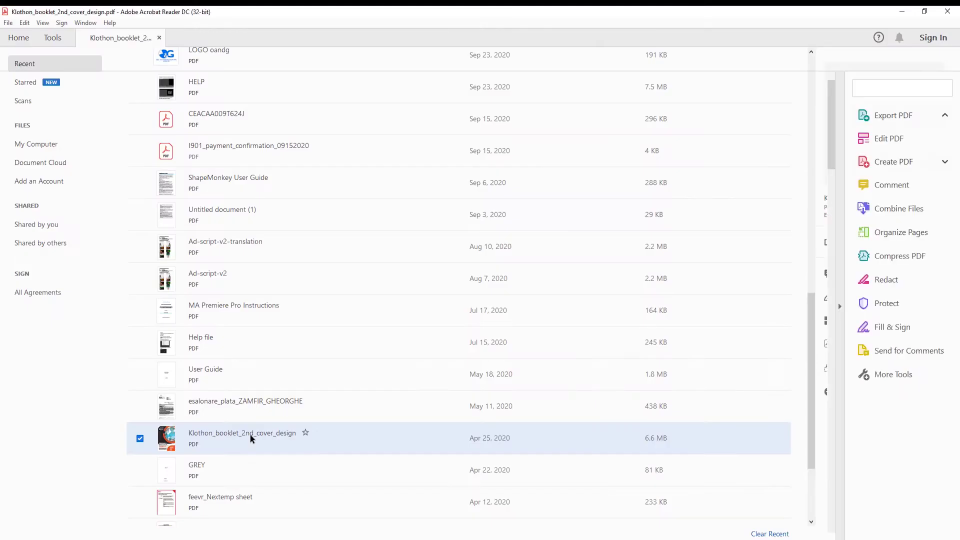
pyautogui.scroll(-2, 659, 197)
pyautogui.scroll(-2, 659, 197)
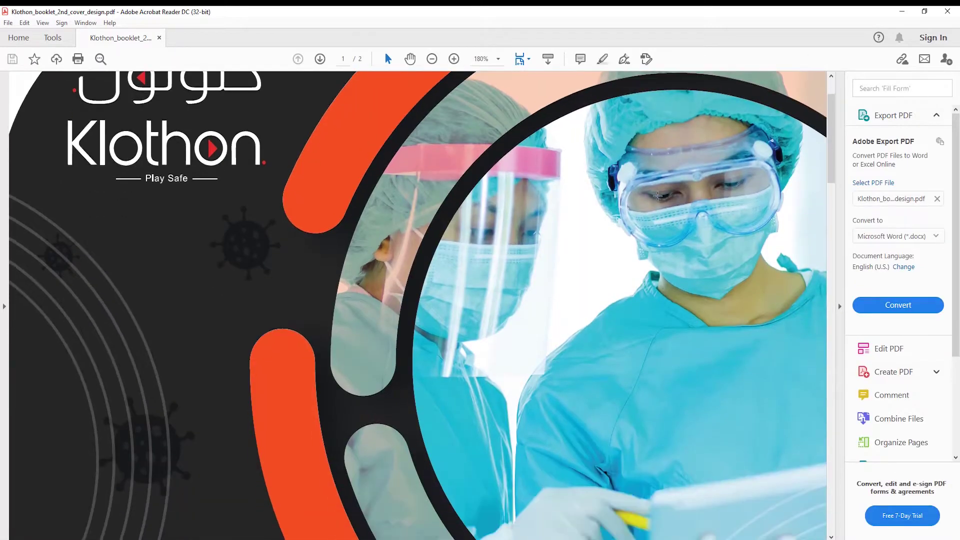
pyautogui.scroll(-10, 658, 196)
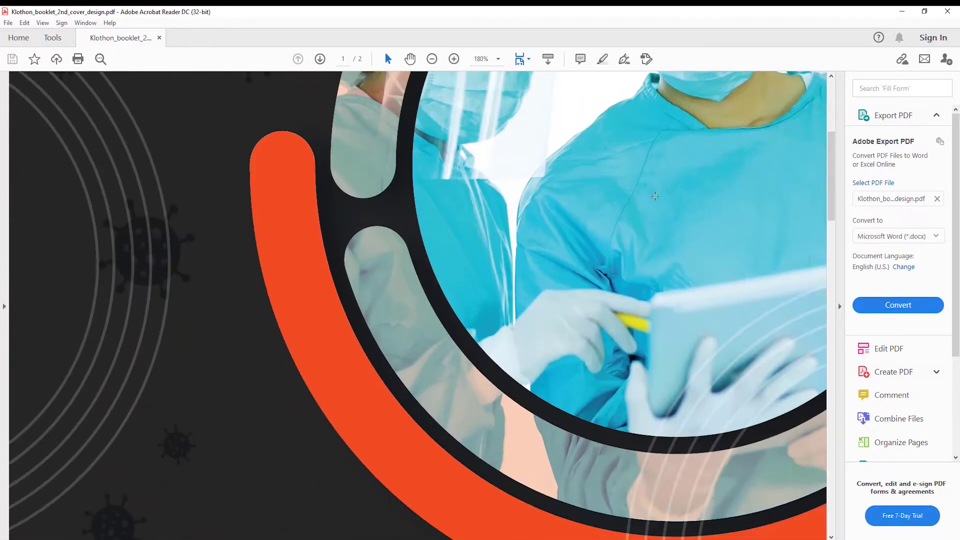
pyautogui.scroll(-5, 655, 197)
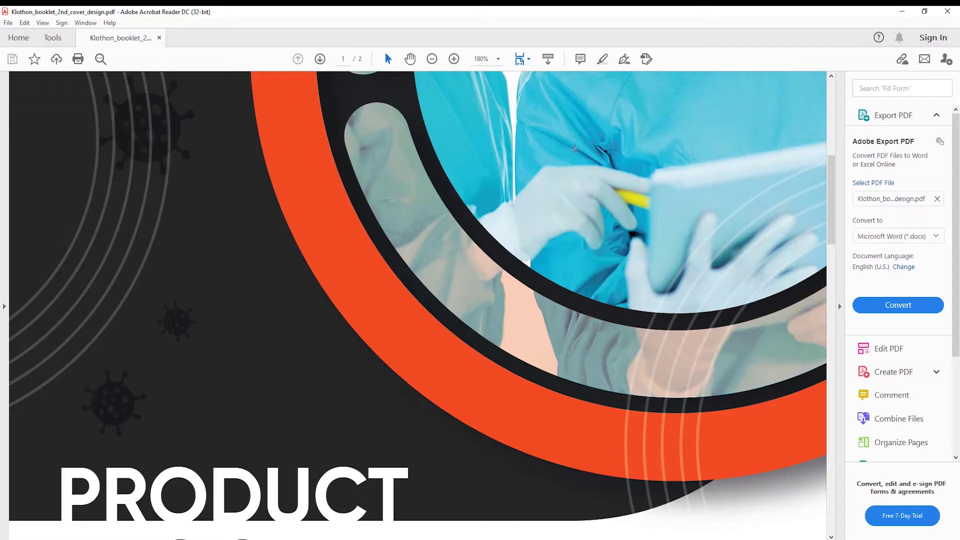
# Step: Select the words 'Personal Protective' and start saving a copy with File > Save As
pyautogui.moveTo(58, 345); pyautogui.dragTo(278, 345)
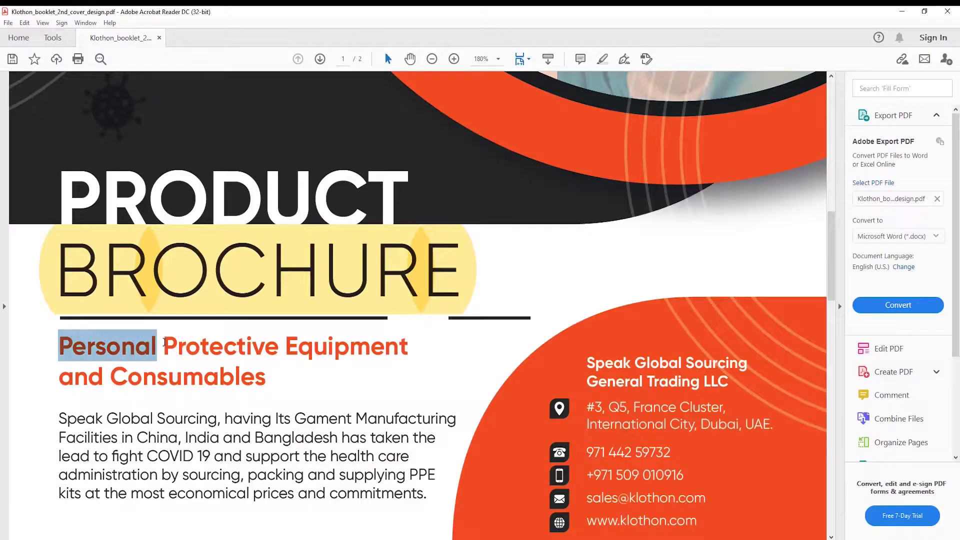
pyautogui.click(8, 22)
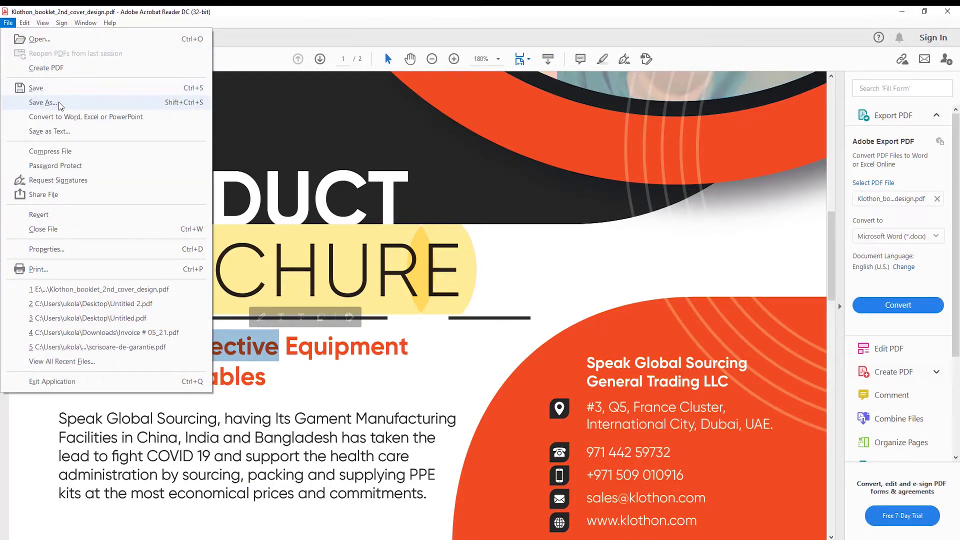
pyautogui.click(45, 103)
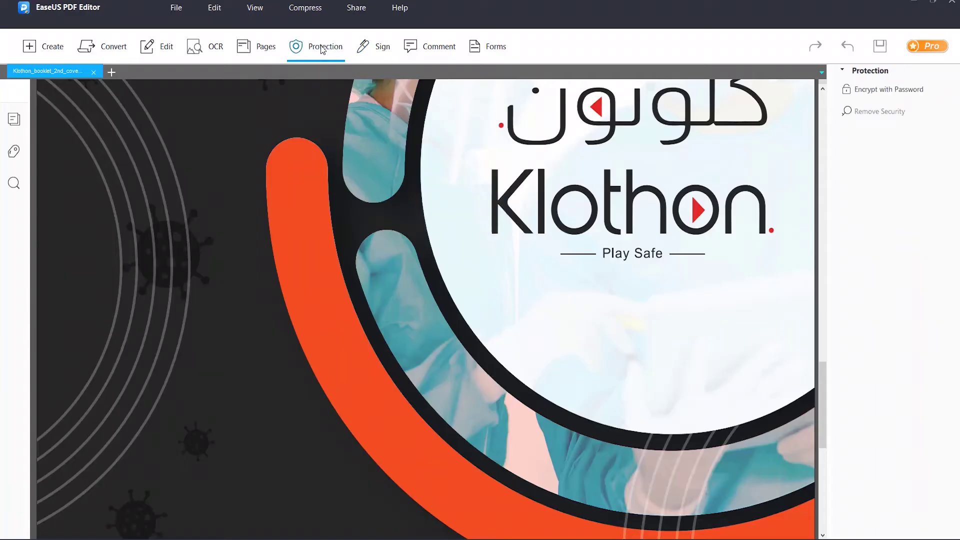
# Step: Bring up the Encrypt with Password protection for the Klothon brochure
pyautogui.click(917, 91)
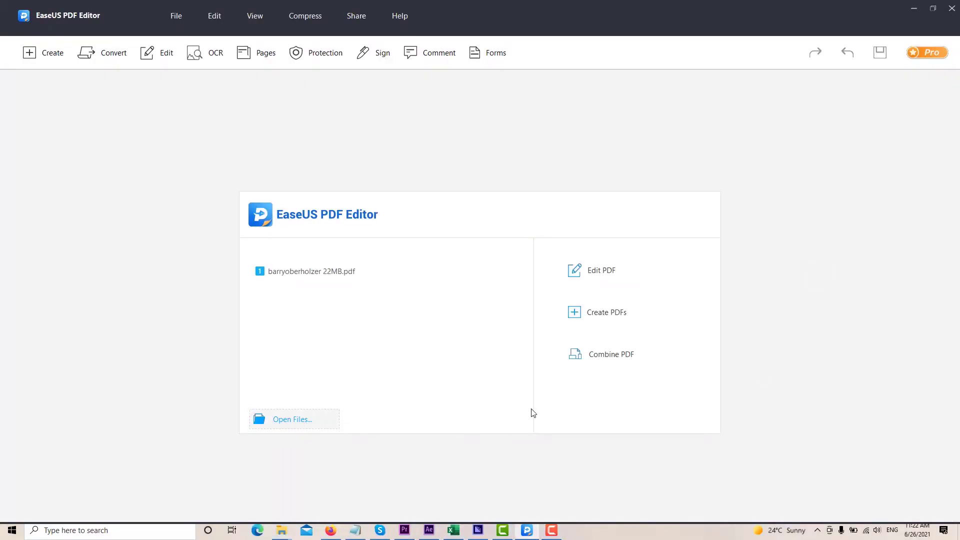
# Step: Open Klothon_booklet_2nd_cover_design from the Open dialog and scroll through its pages
pyautogui.doubleClick(461, 355)
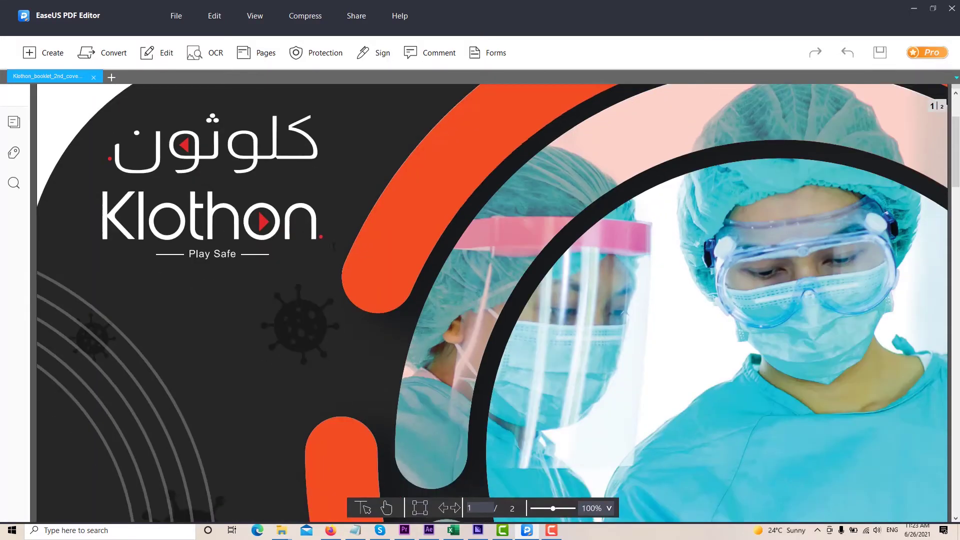
pyautogui.scroll(-3, 333, 246)
pyautogui.scroll(-15, 333, 246)
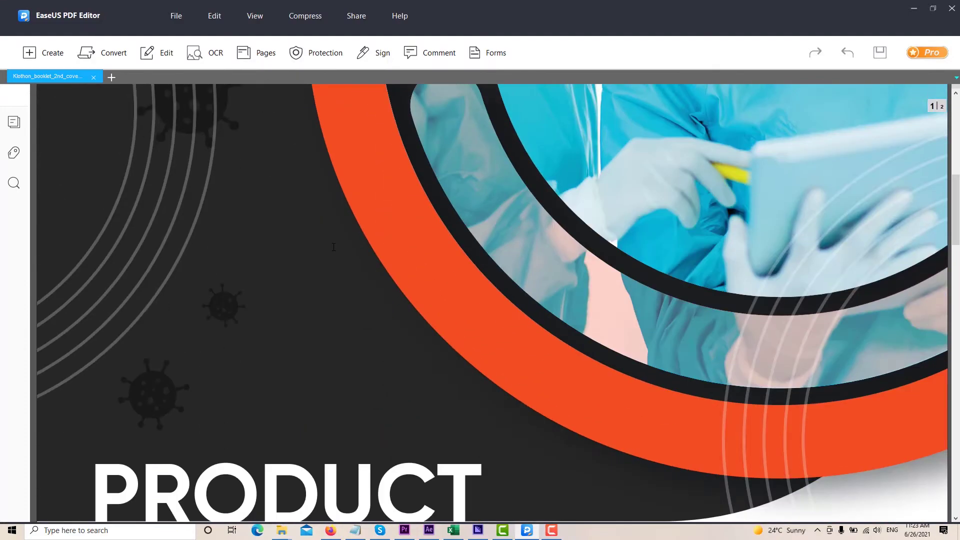
pyautogui.scroll(-5, 333, 246)
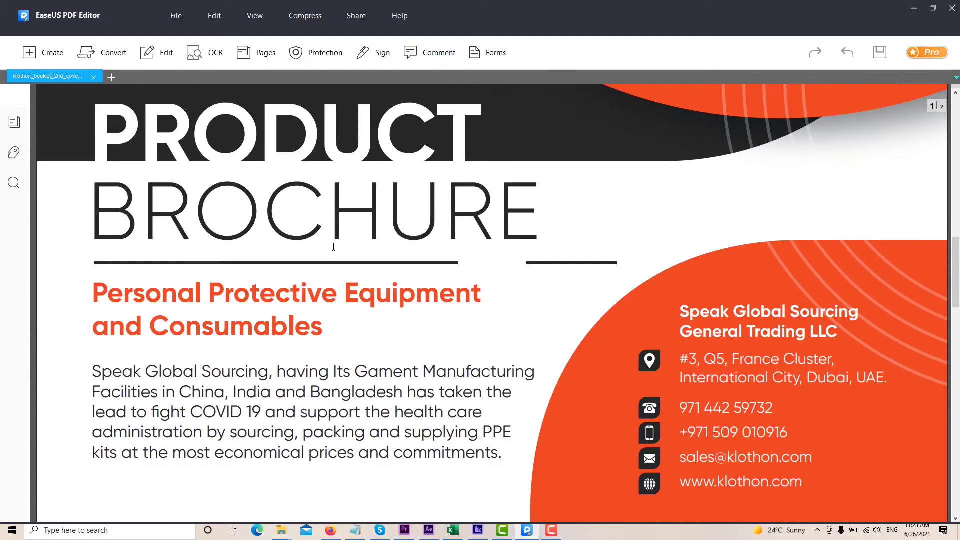
pyautogui.scroll(-1, 348, 268)
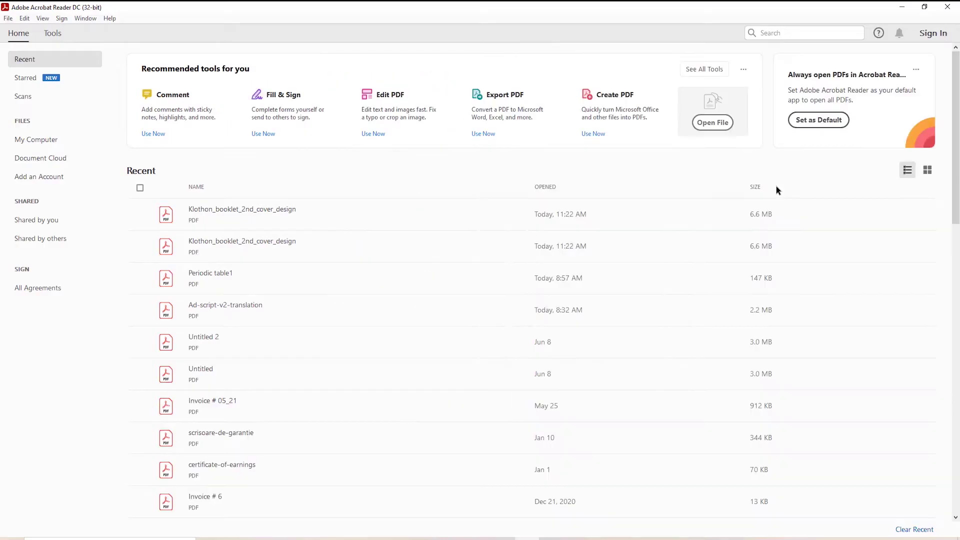
# Step: Look at the Create PDF tool, then go back home and list the scanned documents
pyautogui.click(616, 101)
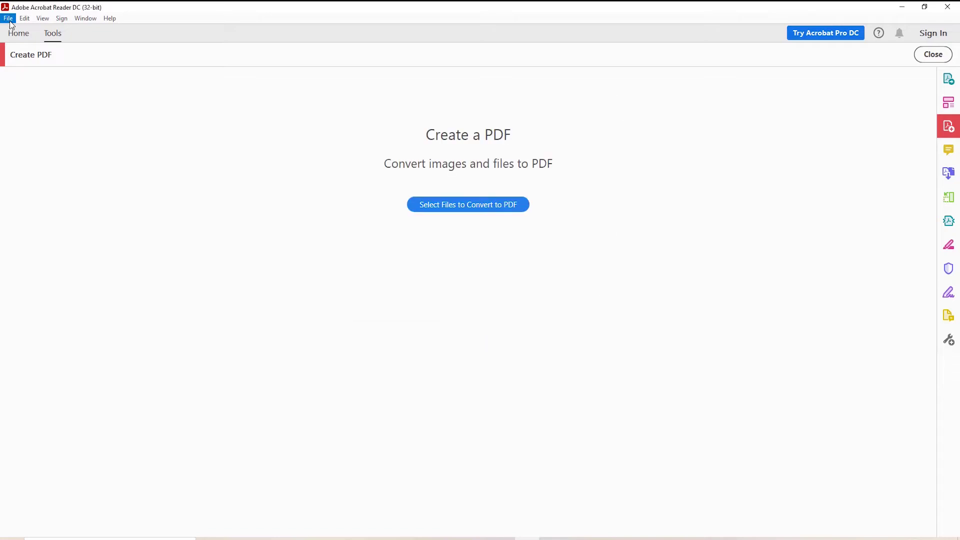
pyautogui.click(19, 35)
pyautogui.click(26, 100)
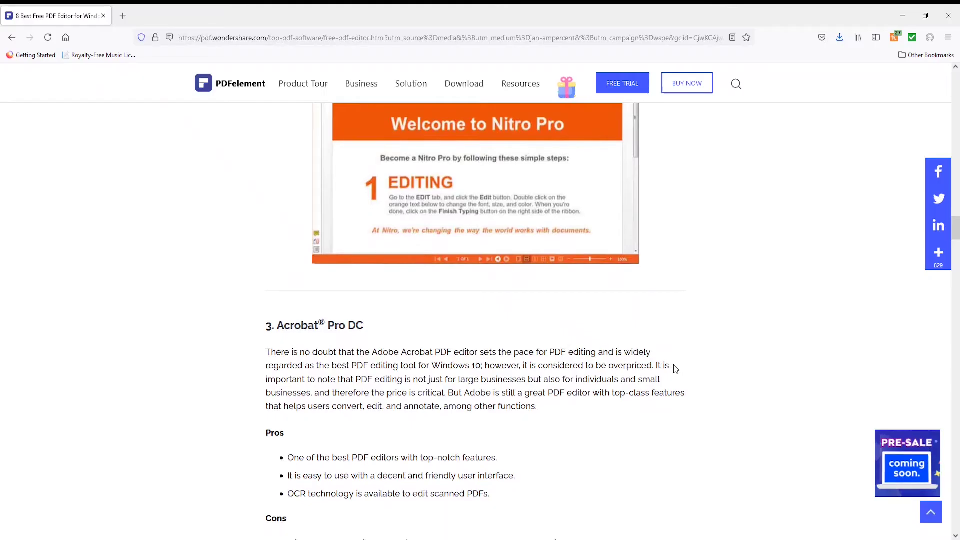
pyautogui.scroll(-5, 674, 369)
pyautogui.scroll(-15, 674, 366)
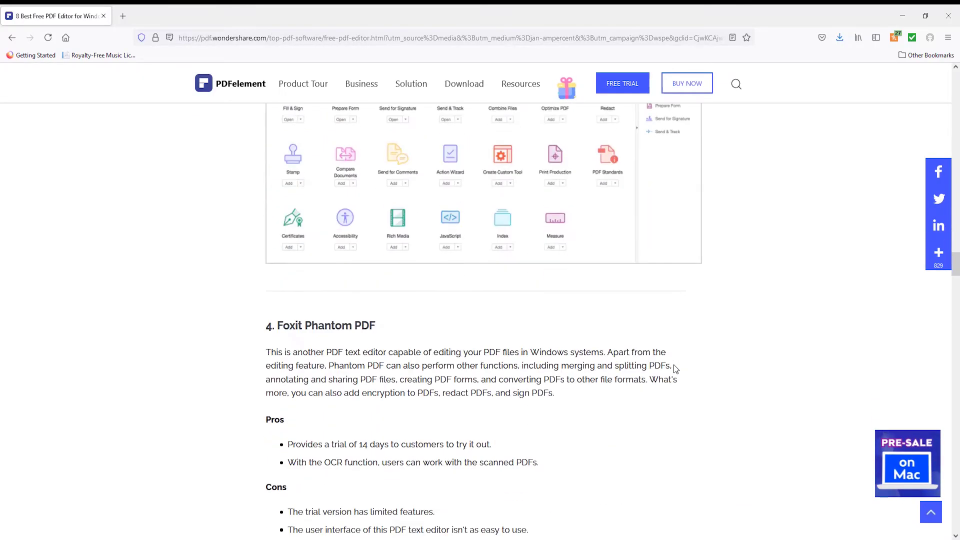
pyautogui.scroll(-20, 674, 366)
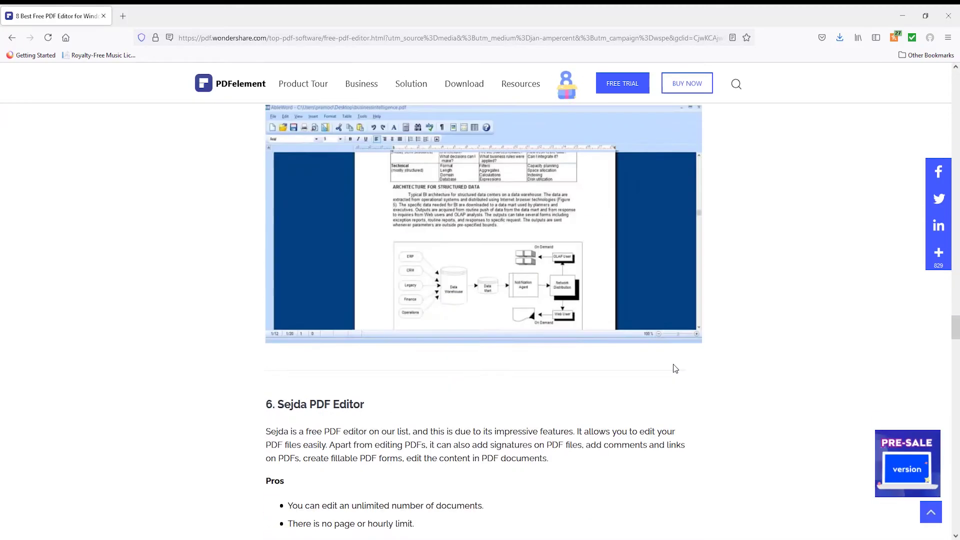
pyautogui.scroll(-20, 674, 366)
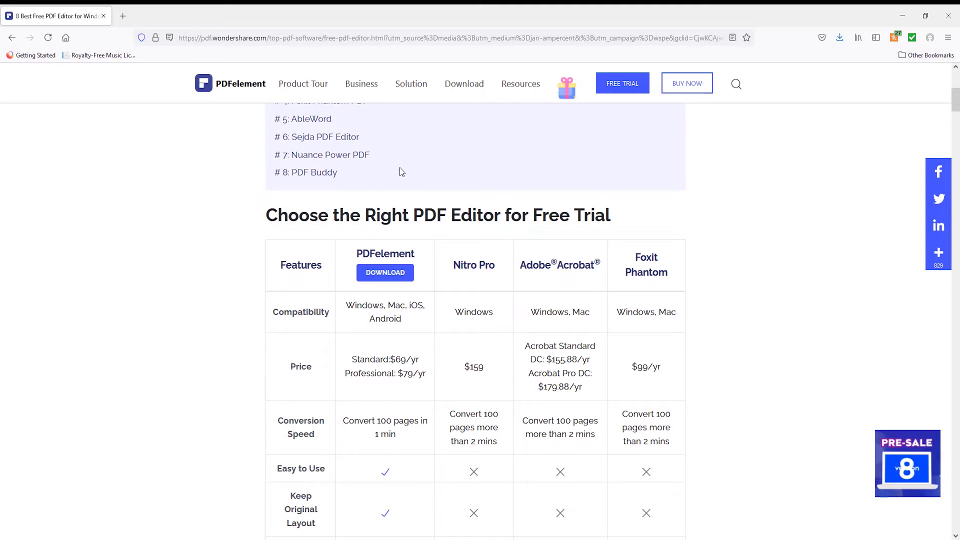
pyautogui.scroll(-2, 401, 171)
pyautogui.scroll(-2, 402, 171)
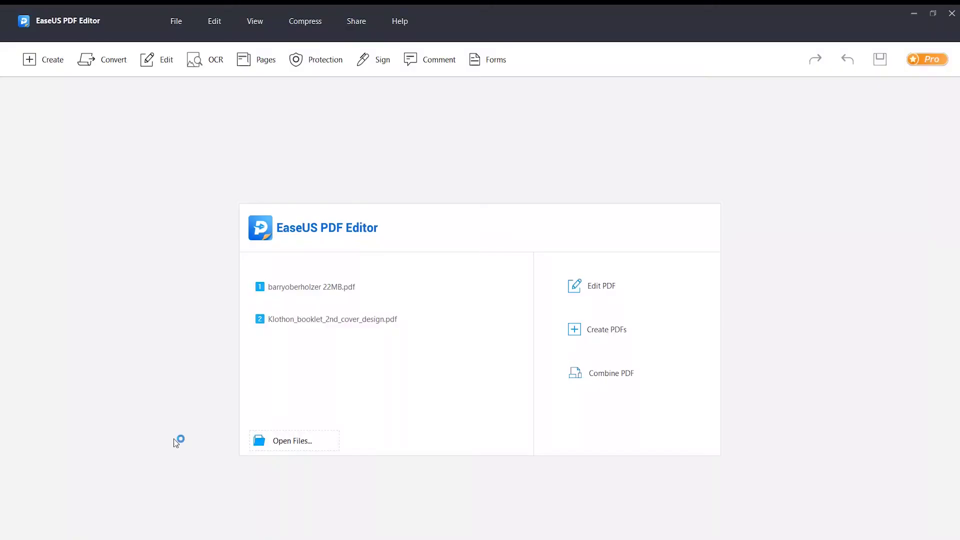
pyautogui.click(320, 301)
pyautogui.moveTo(111, 67)
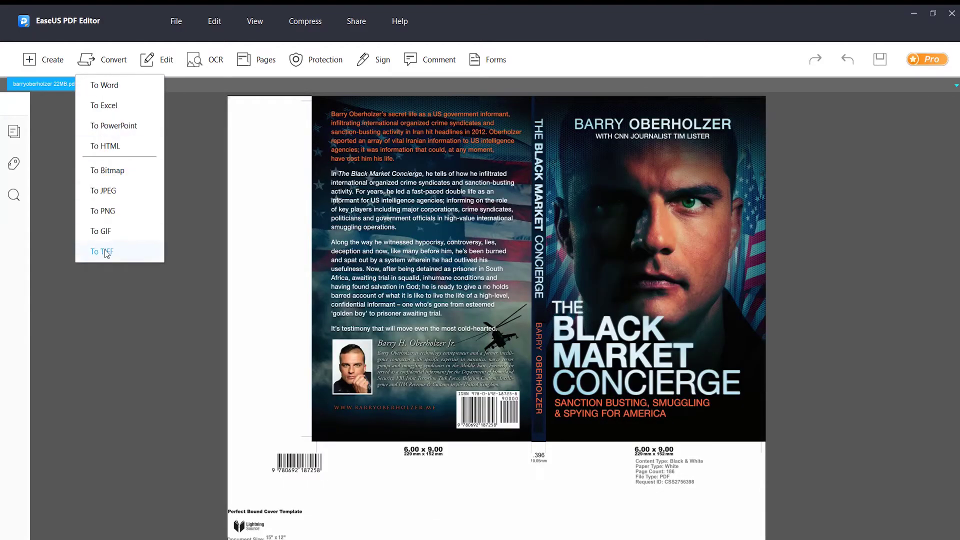
pyautogui.click(161, 72)
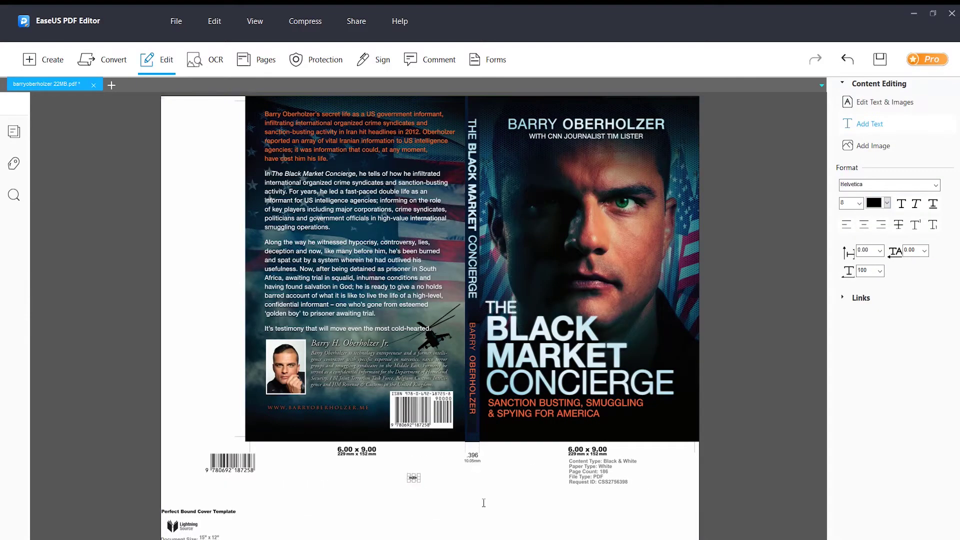
# Step: Open and cancel the OCR settings, then view the Pages and Protection options
pyautogui.click(205, 60)
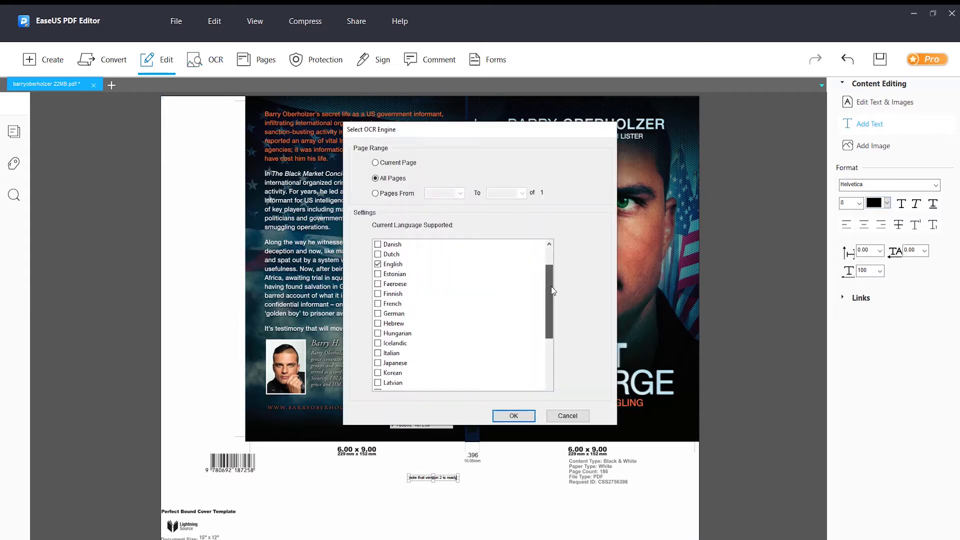
pyautogui.scroll(2, 551, 286)
pyautogui.press('Escape')
pyautogui.click(259, 69)
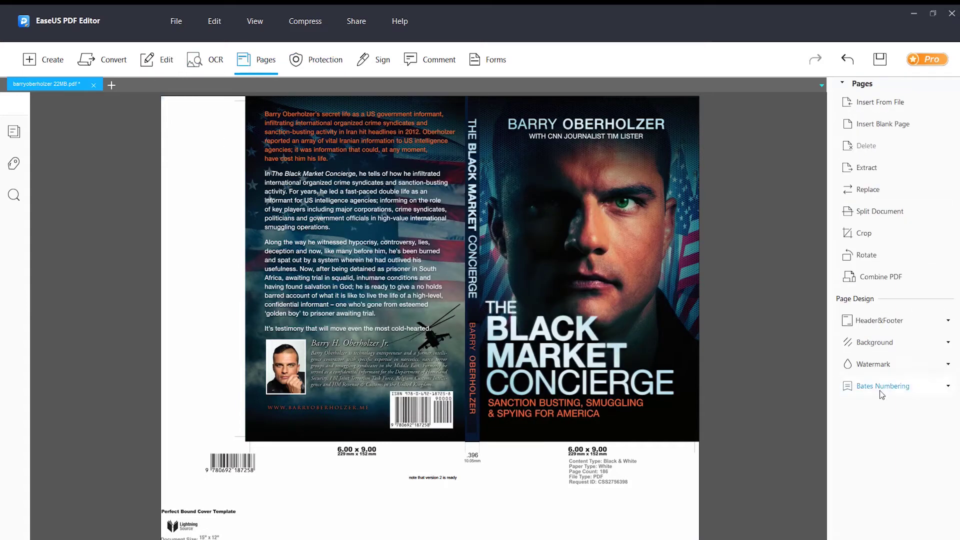
pyautogui.click(304, 61)
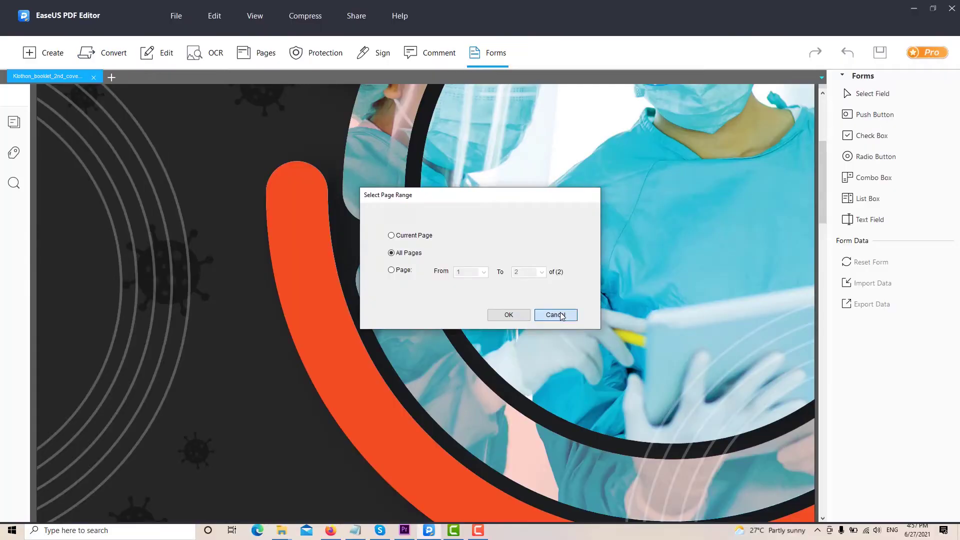
# Step: Cancel the page range dialog and convert the Klothon brochure to Word via Convert > To Word
pyautogui.click(555, 314)
pyautogui.click(180, 17)
pyautogui.moveTo(220, 21)
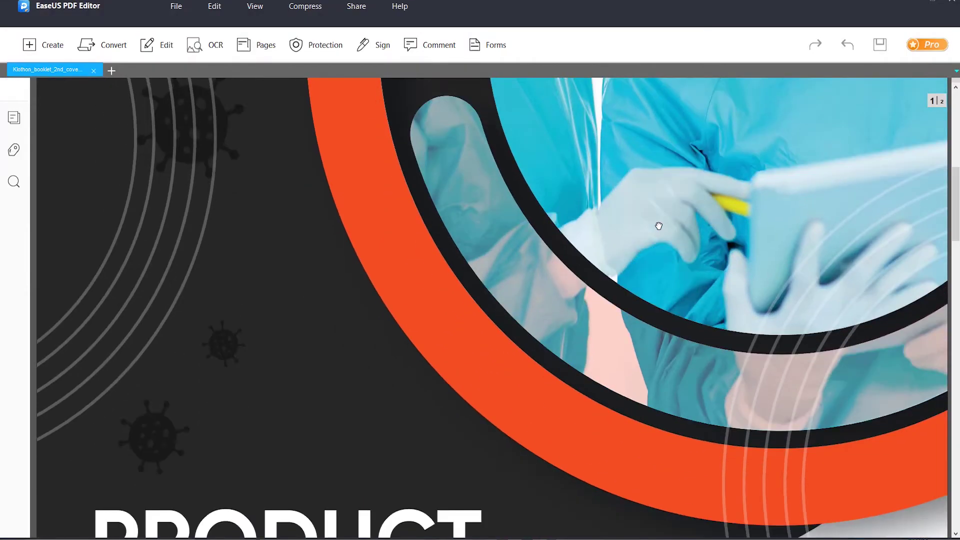
pyautogui.click(107, 45)
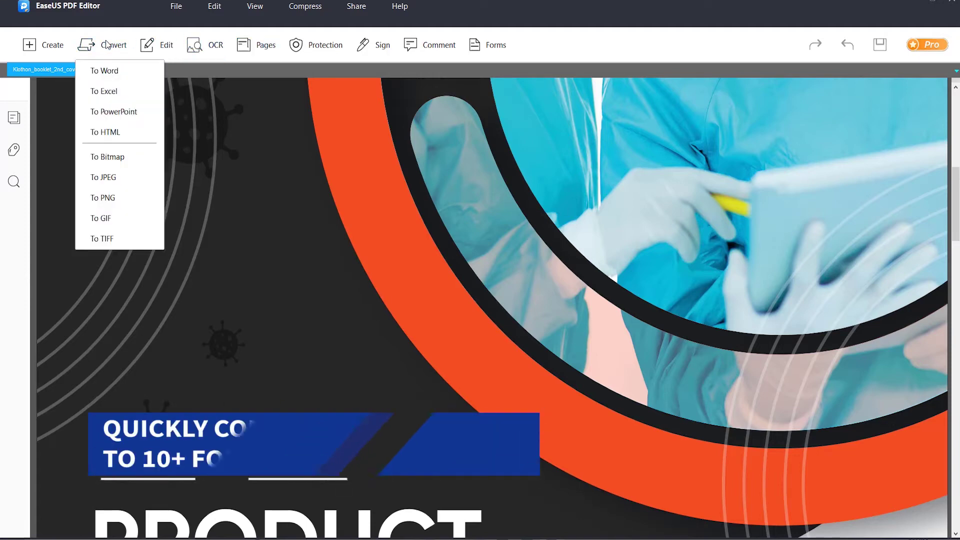
pyautogui.click(122, 73)
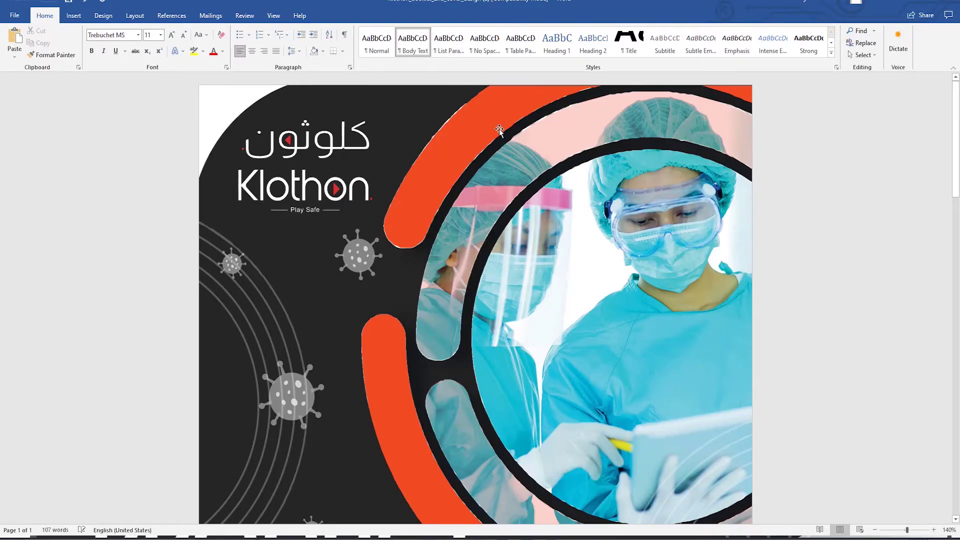
# Step: Scroll through the converted Klothon brochure in Microsoft Word
pyautogui.scroll(-5, 552, 240)
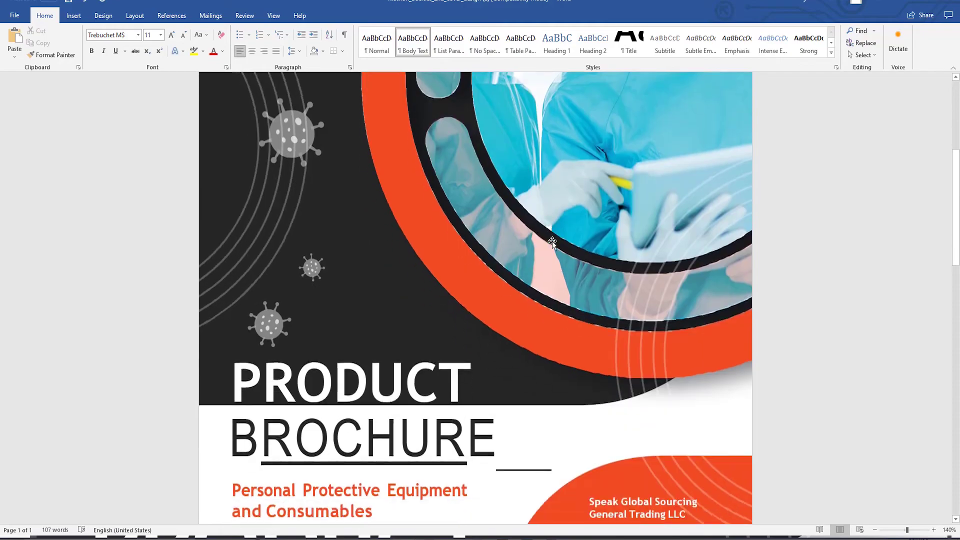
pyautogui.scroll(-12, 552, 242)
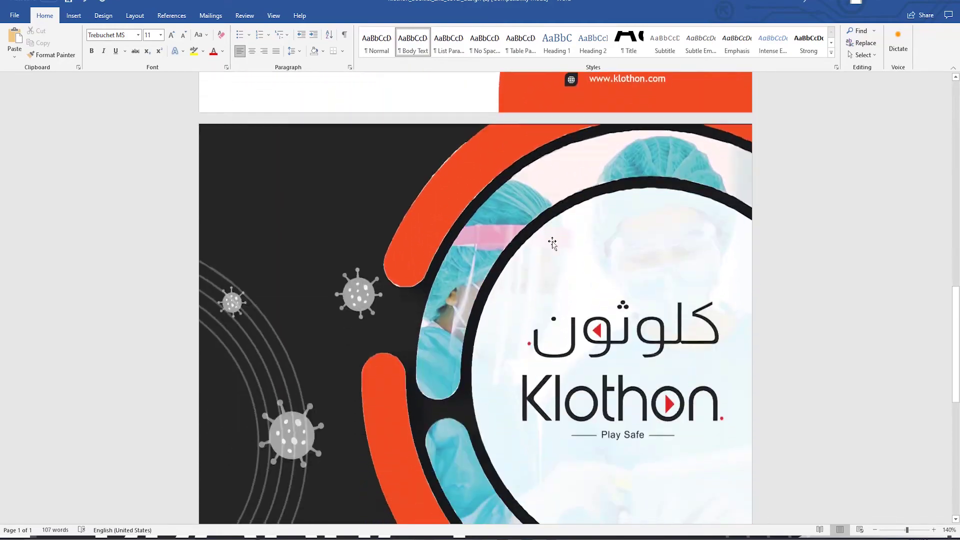
pyautogui.scroll(-4, 551, 242)
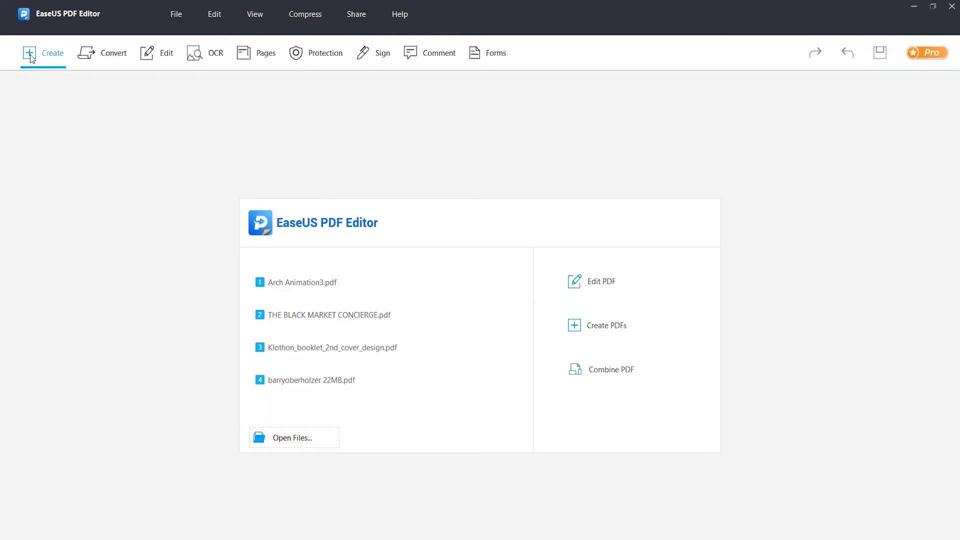
# Step: Create a new blank PDF document with a Letter page size
pyautogui.click(42, 53)
pyautogui.click(52, 79)
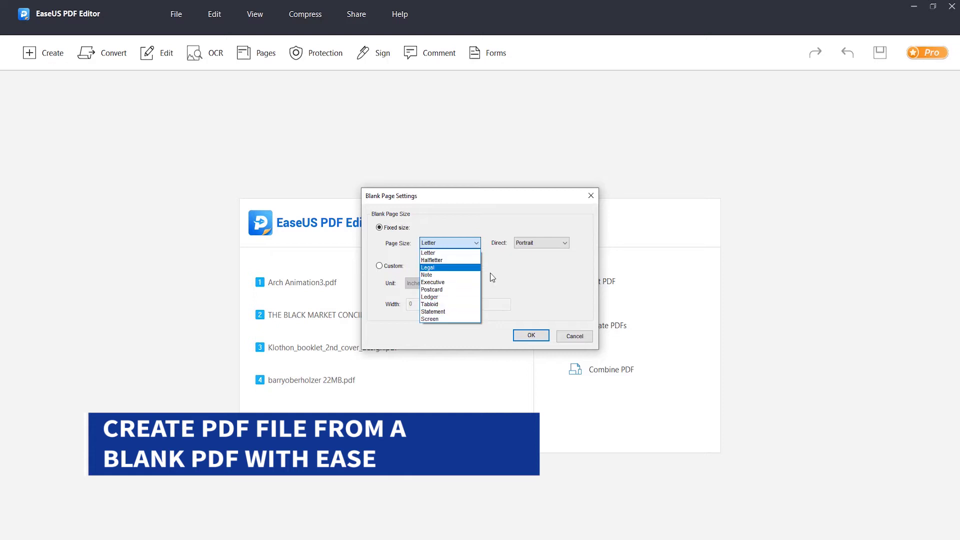
pyautogui.click(542, 245)
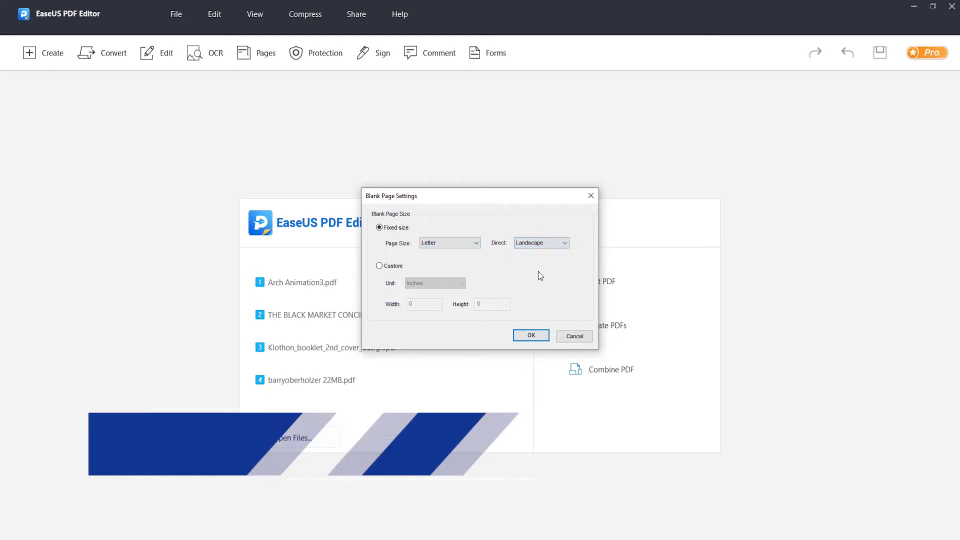
pyautogui.click(532, 335)
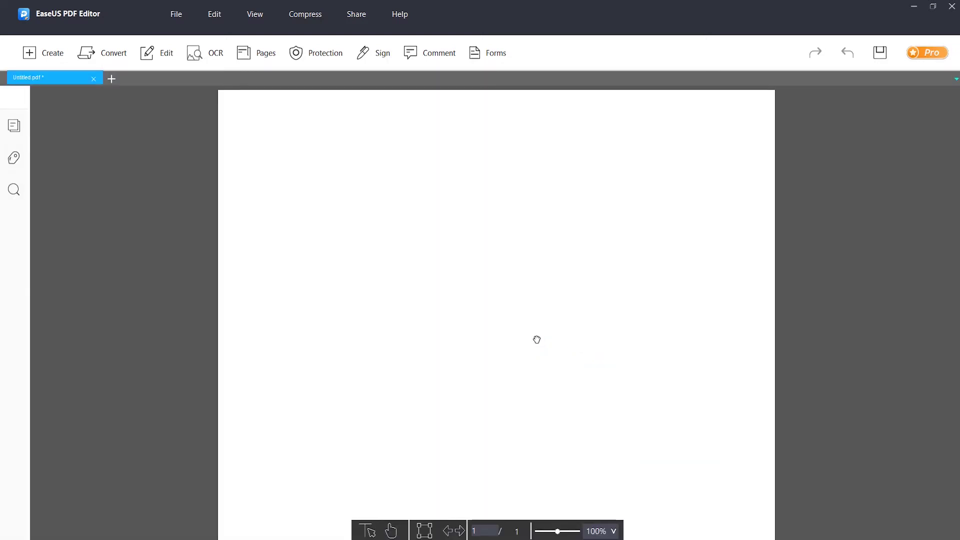
# Step: Add the heading 'in Turkye' in Algerian, size 16, red
pyautogui.click(157, 52)
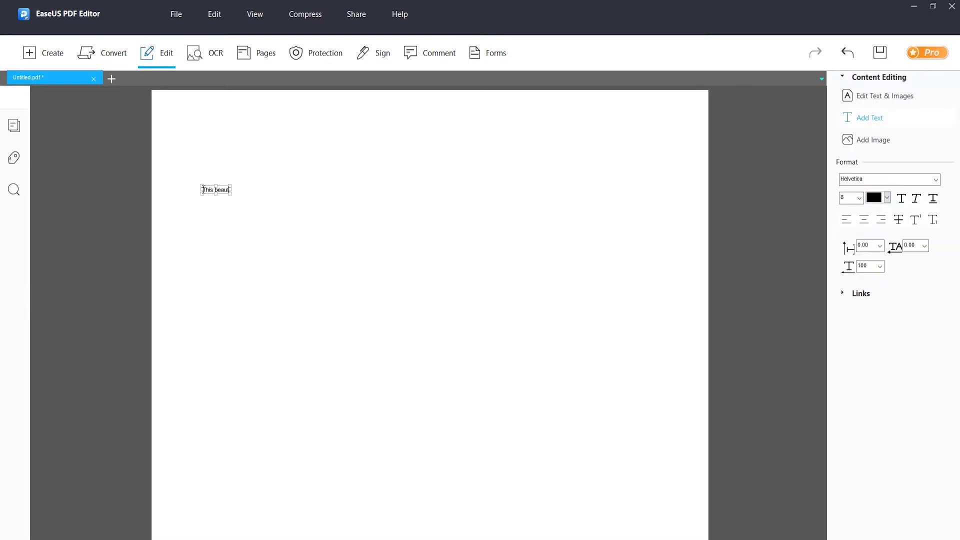
pyautogui.write('in Turkye')
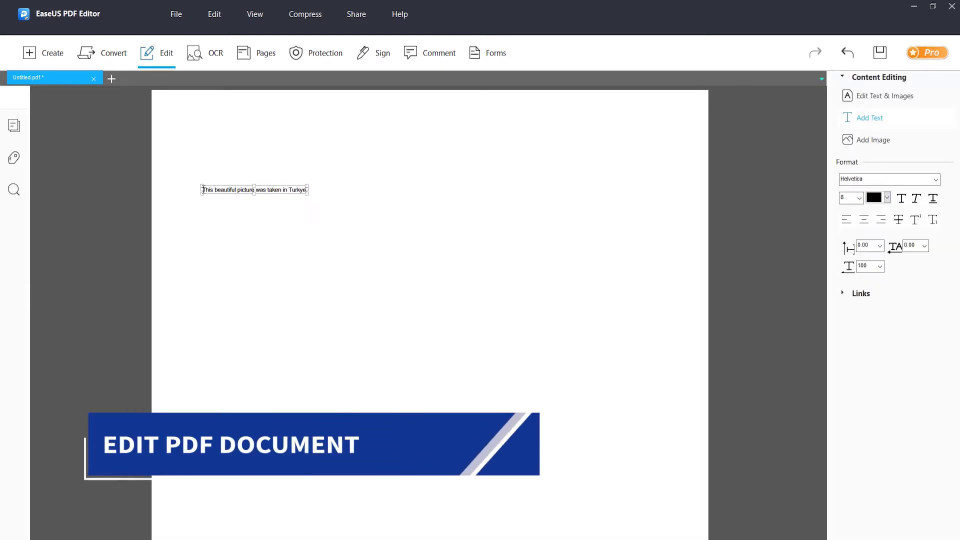
pyautogui.click(843, 259)
pyautogui.click(887, 179)
pyautogui.click(862, 271)
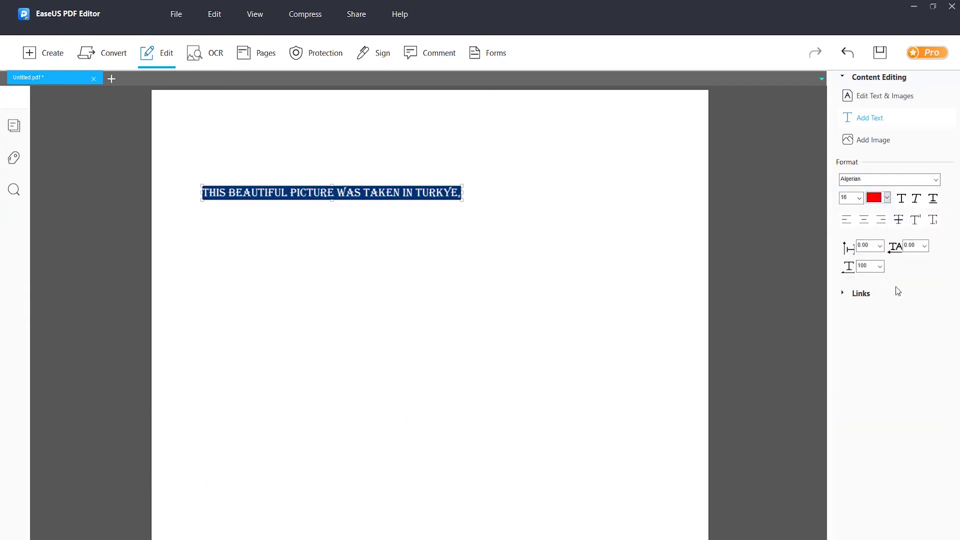
pyautogui.click(526, 186)
# Step: Insert the night photo and size it below the heading
pyautogui.click(873, 140)
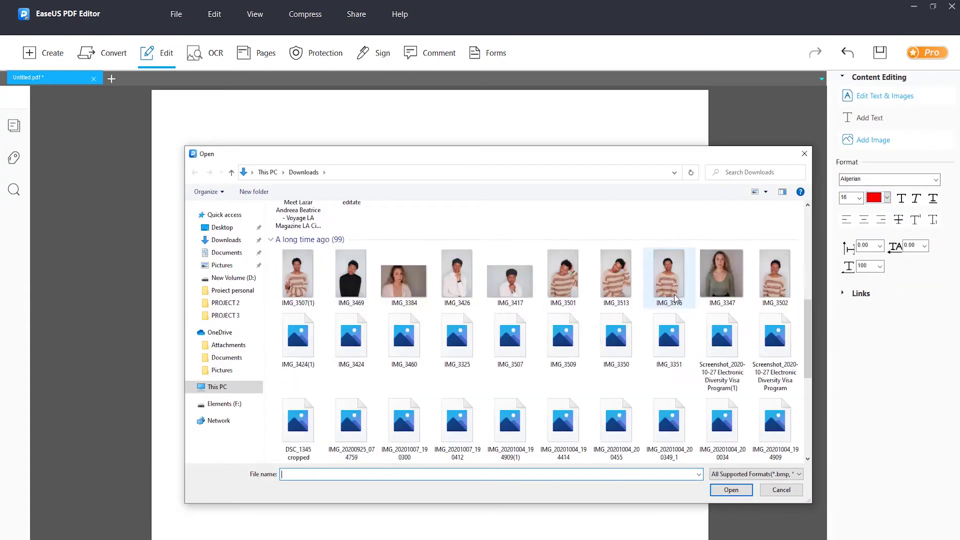
pyautogui.doubleClick(563, 395)
pyautogui.moveTo(295, 219); pyautogui.dragTo(473, 466)
pyautogui.moveTo(408, 312); pyautogui.dragTo(354, 312)
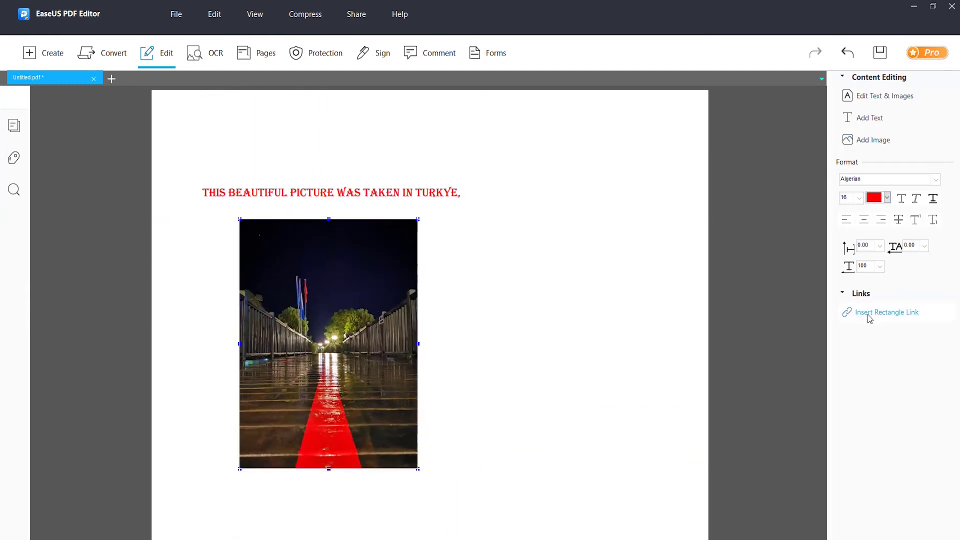
pyautogui.moveTo(234, 213); pyautogui.dragTo(420, 470)
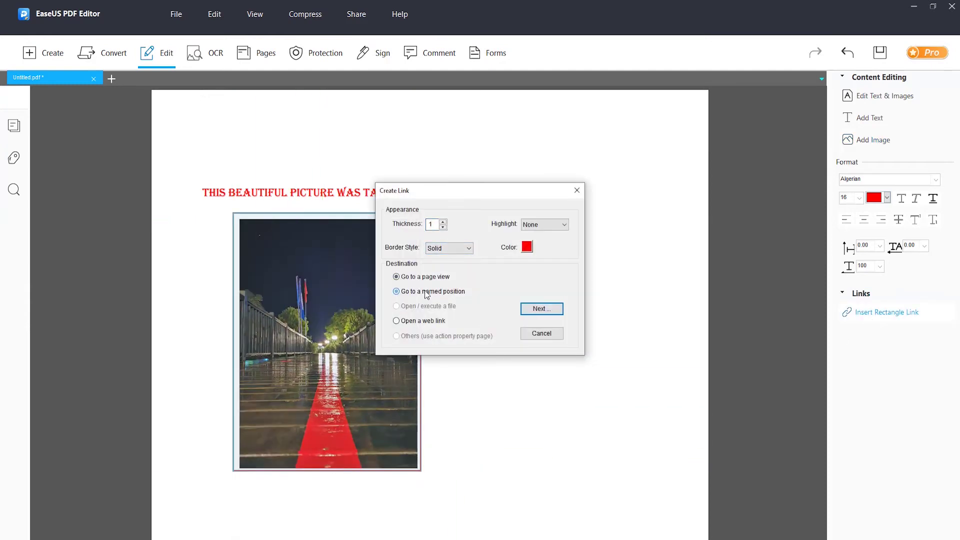
pyautogui.click(551, 310)
pyautogui.write('www.mydomain.com')
pyautogui.press('Return')
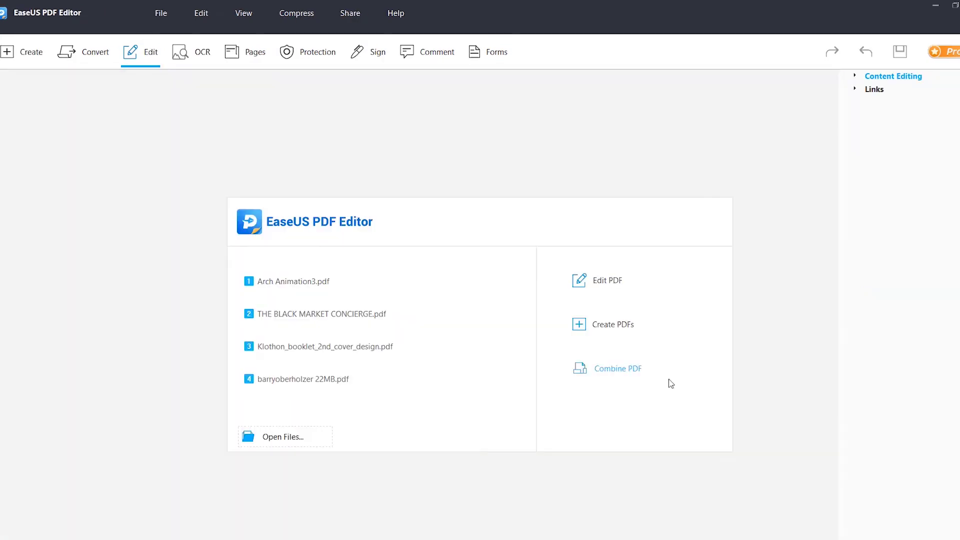
# Step: Combine two chosen PDFs into one new document with Combine PDF
pyautogui.click(620, 369)
pyautogui.click(330, 184)
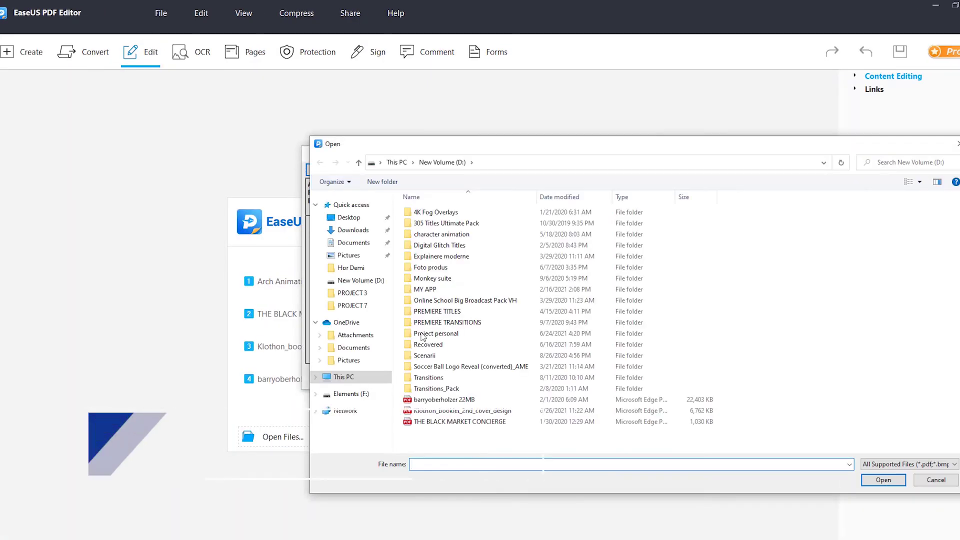
pyautogui.click(460, 409)
pyautogui.keyDown('shift'); pyautogui.click(460, 420); pyautogui.keyUp('shift')
pyautogui.click(882, 480)
pyautogui.click(555, 379)
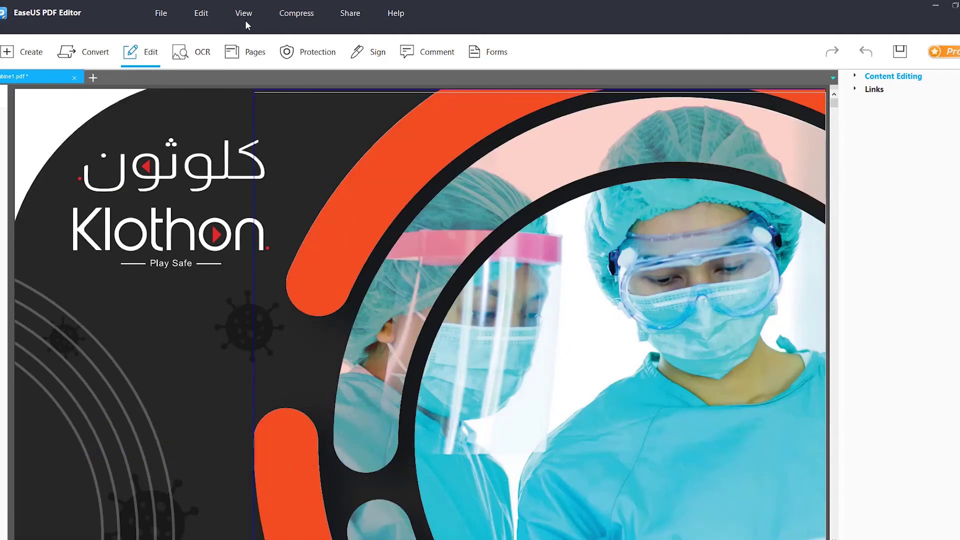
# Step: Switch the merged Combine1 document to View > Split and scroll the panes
pyautogui.click(245, 15)
pyautogui.click(260, 199)
pyautogui.scroll(-10, 676, 151)
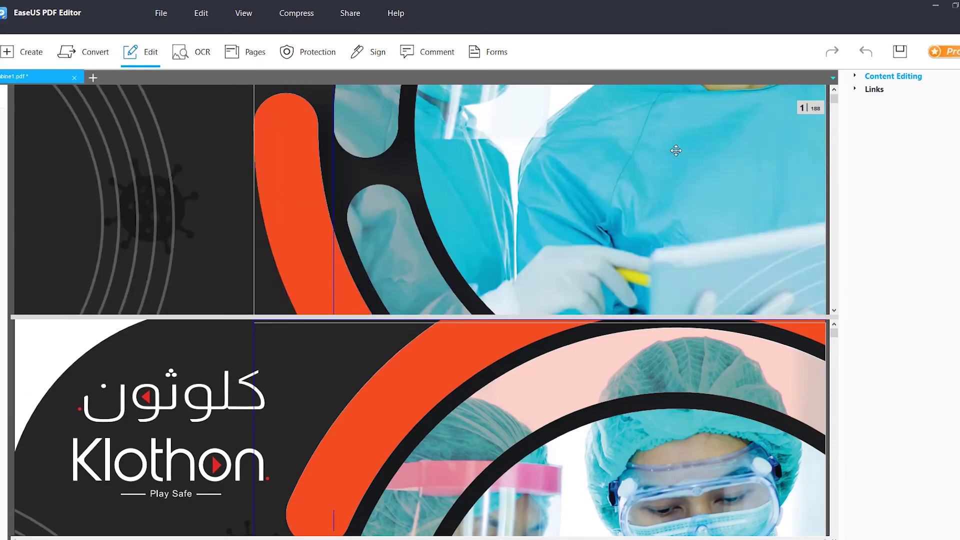
pyautogui.scroll(-5, 676, 150)
pyautogui.moveTo(834, 331); pyautogui.dragTo(834, 344)
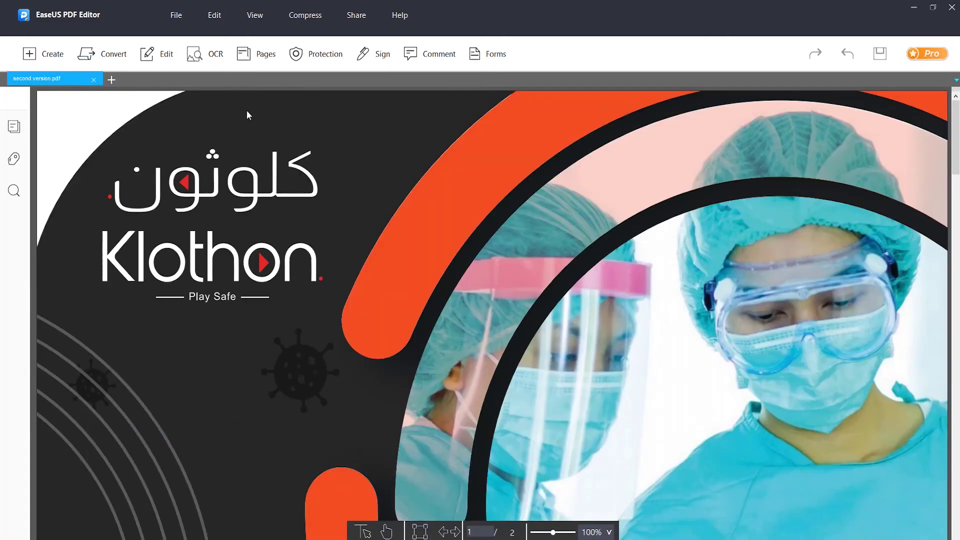
# Step: Optimize the current document, reviewing the Images, Fonts and Discard User Data settings
pyautogui.click(305, 15)
pyautogui.click(337, 66)
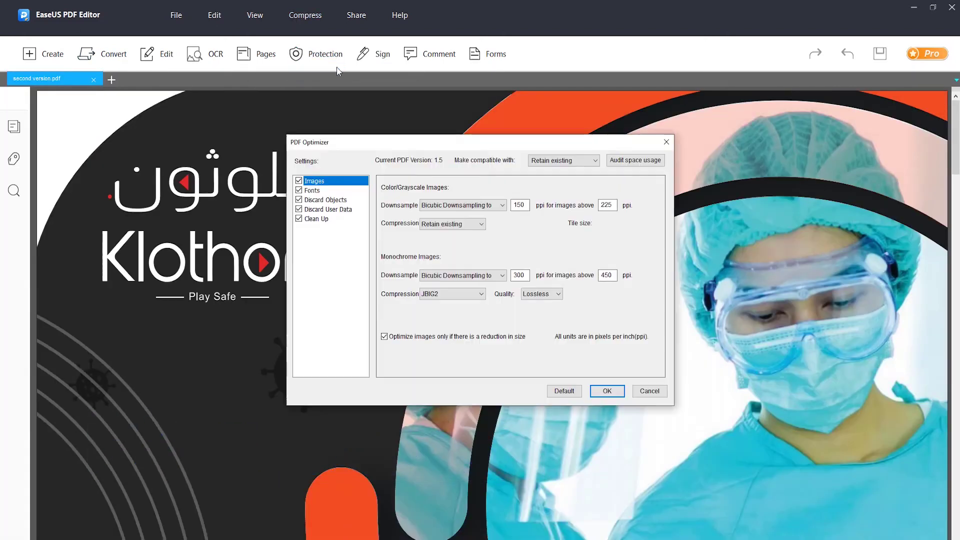
pyautogui.click(330, 192)
pyautogui.click(314, 180)
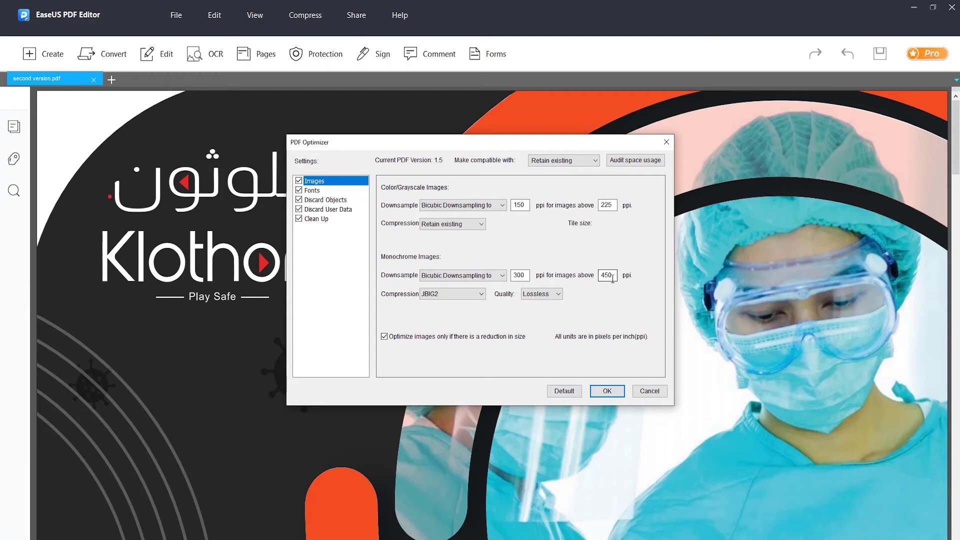
pyautogui.moveTo(526, 275); pyautogui.dragTo(505, 275)
pyautogui.click(329, 209)
pyautogui.click(312, 190)
pyautogui.click(314, 181)
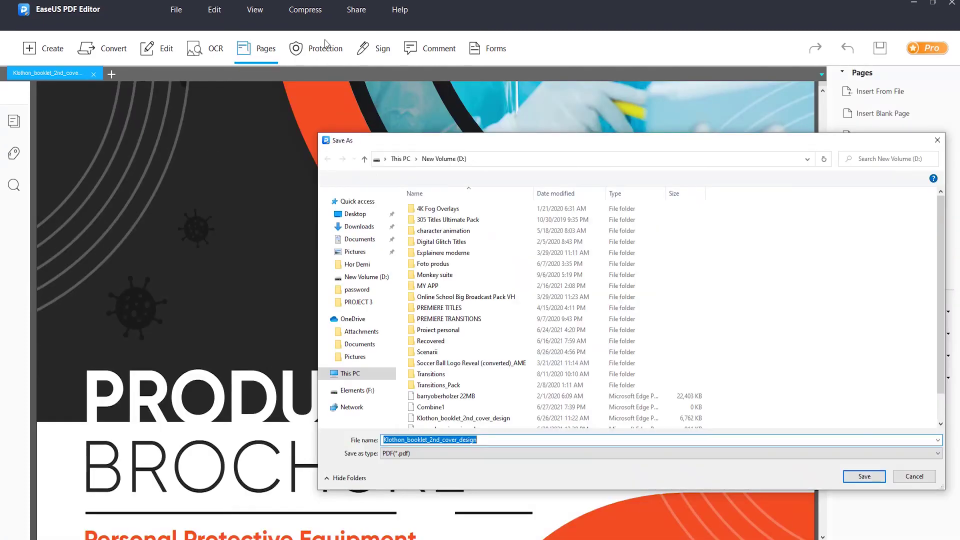
# Step: Save the compressed copy as Klothon_booklet_2nd_cover_design SMALL SIZE
pyautogui.click(496, 439)
pyautogui.write('SMALL SIZE')
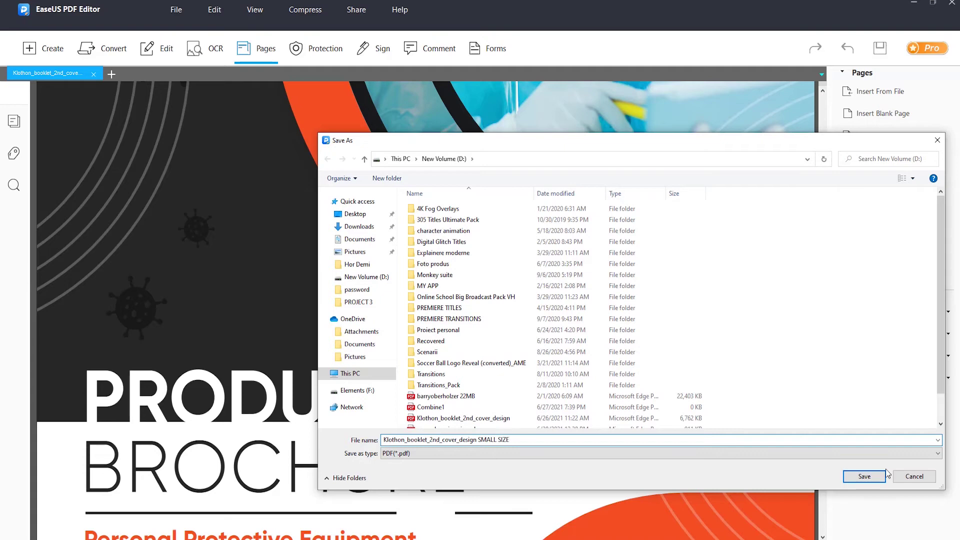
pyautogui.click(865, 476)
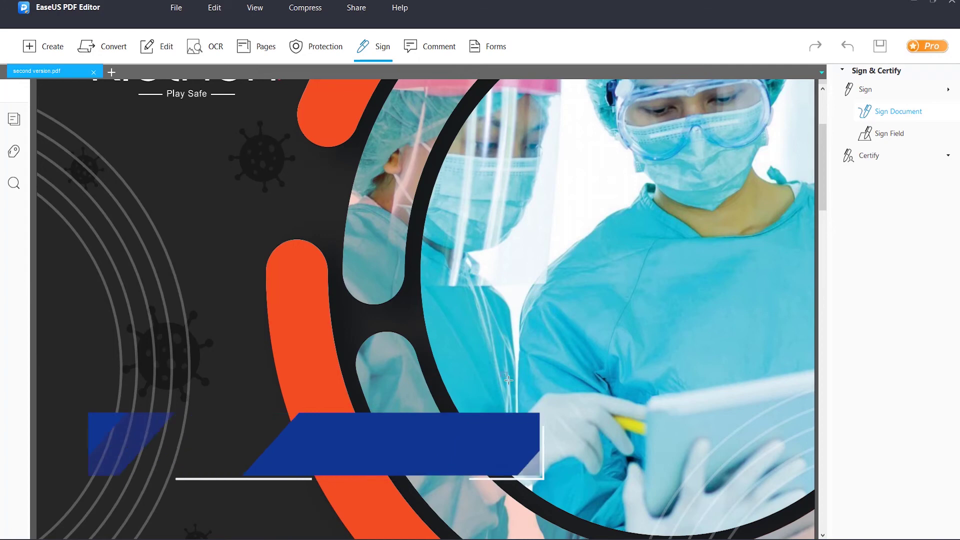
# Step: Draw a signature box on the page and sign with the current signing identity
pyautogui.moveTo(678, 476); pyautogui.dragTo(800, 504)
pyautogui.click(535, 161)
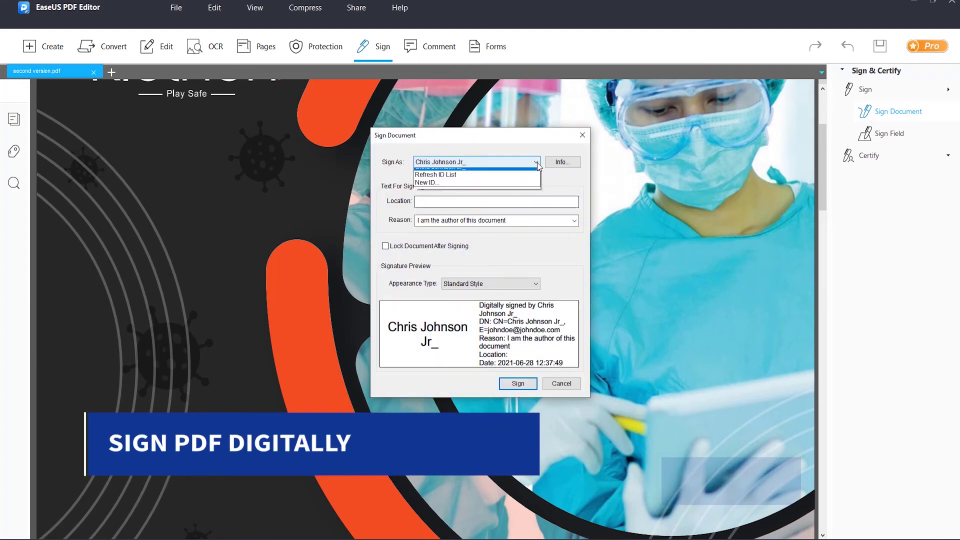
pyautogui.click(449, 172)
pyautogui.click(517, 383)
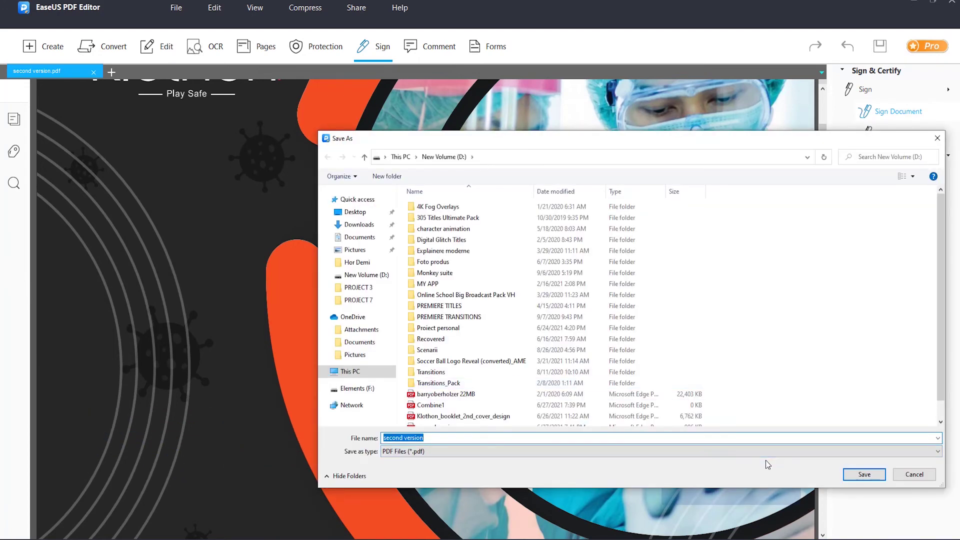
# Step: Save the signed copy as second version signed.pdf
pyautogui.write('signed')
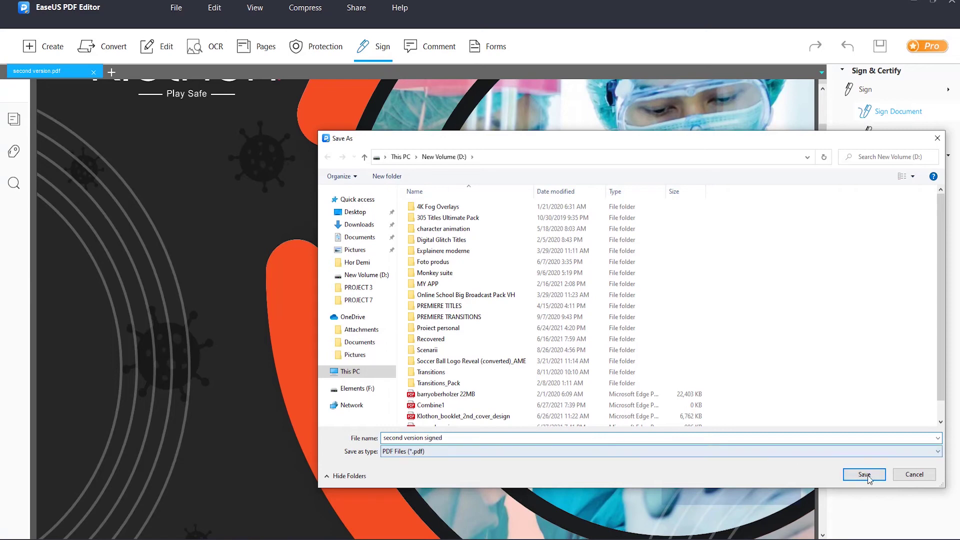
pyautogui.click(850, 474)
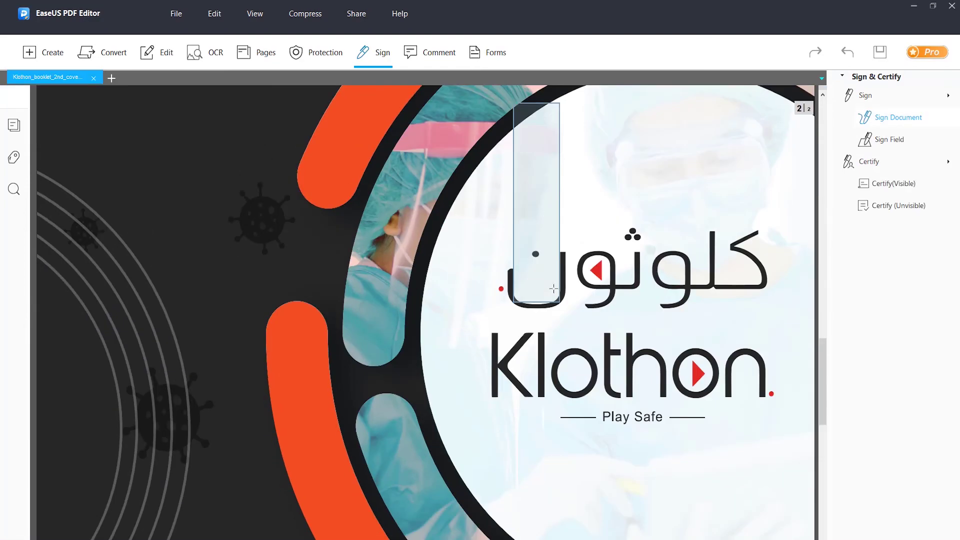
pyautogui.scroll(-5, 553, 289)
# Step: Encrypt the Klothon booklet so a password is required to open it, entering and confirming the password
pyautogui.click(323, 54)
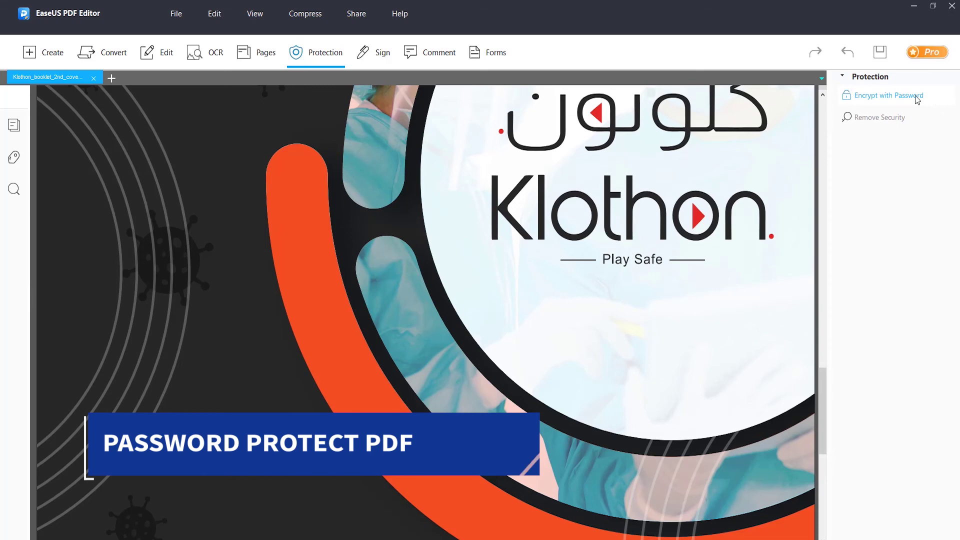
pyautogui.click(917, 100)
pyautogui.click(327, 147)
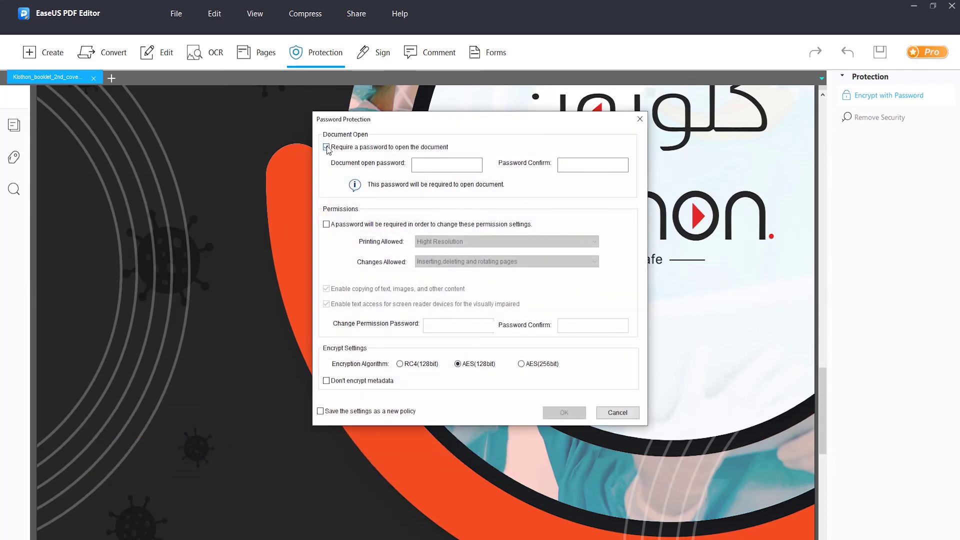
pyautogui.click(563, 161)
pyautogui.write('123456')
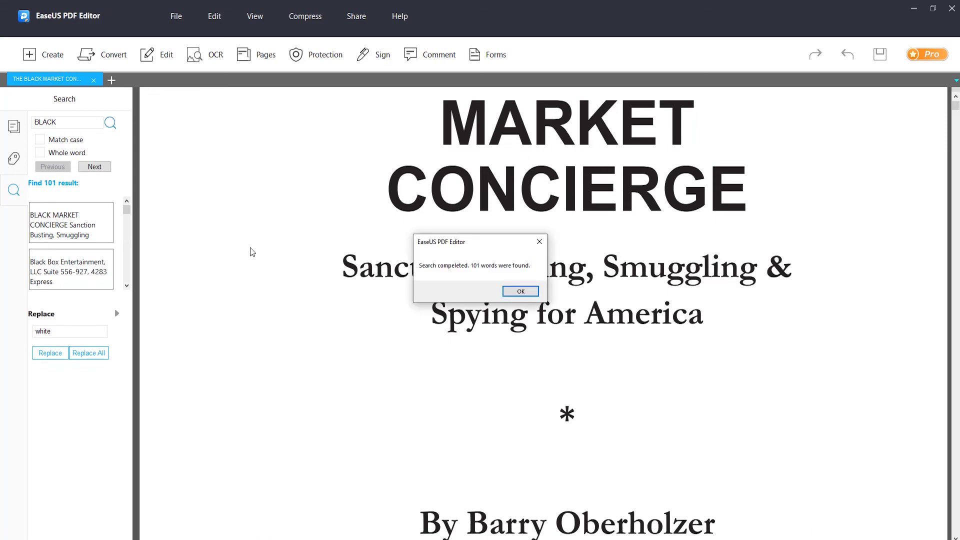
# Step: Replace BLACK with white in the title and give the pages a red background
pyautogui.click(521, 291)
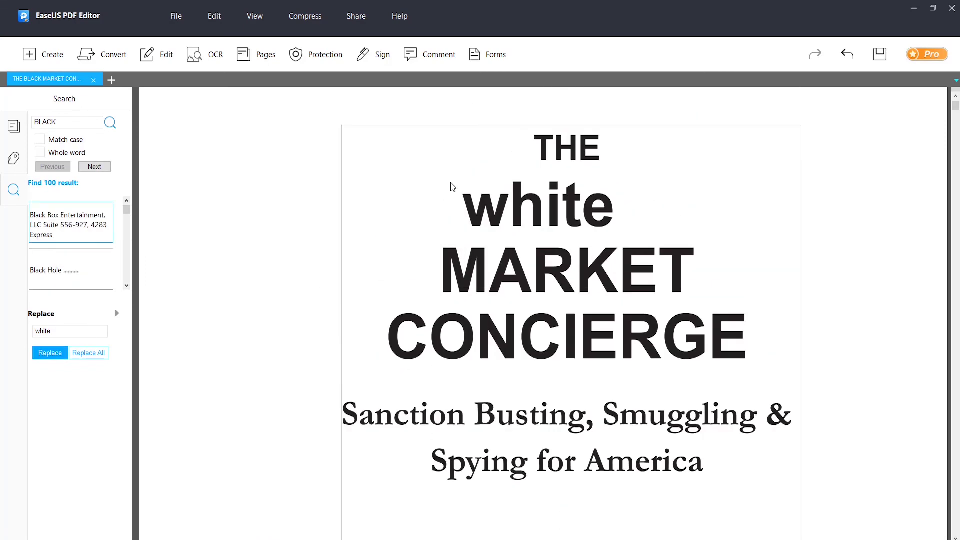
pyautogui.click(256, 54)
pyautogui.click(874, 337)
pyautogui.click(875, 359)
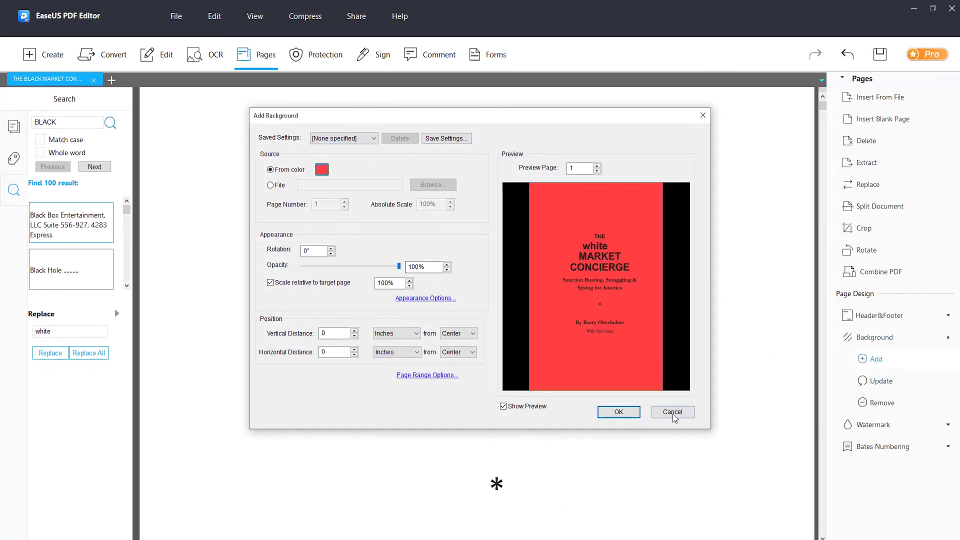
pyautogui.click(618, 412)
# Step: Add a 'Belongs to me' text watermark to the pages
pyautogui.click(872, 425)
pyautogui.click(876, 447)
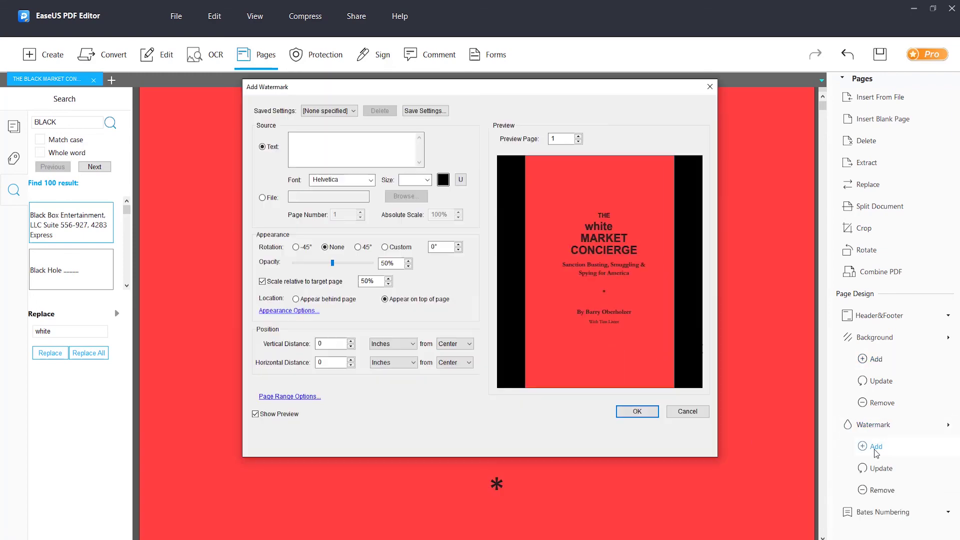
pyautogui.click(672, 415)
pyautogui.click(882, 490)
pyautogui.press('Return')
pyautogui.click(876, 446)
pyautogui.click(317, 142)
pyautogui.write('Belongs to me')
pyautogui.click(636, 411)
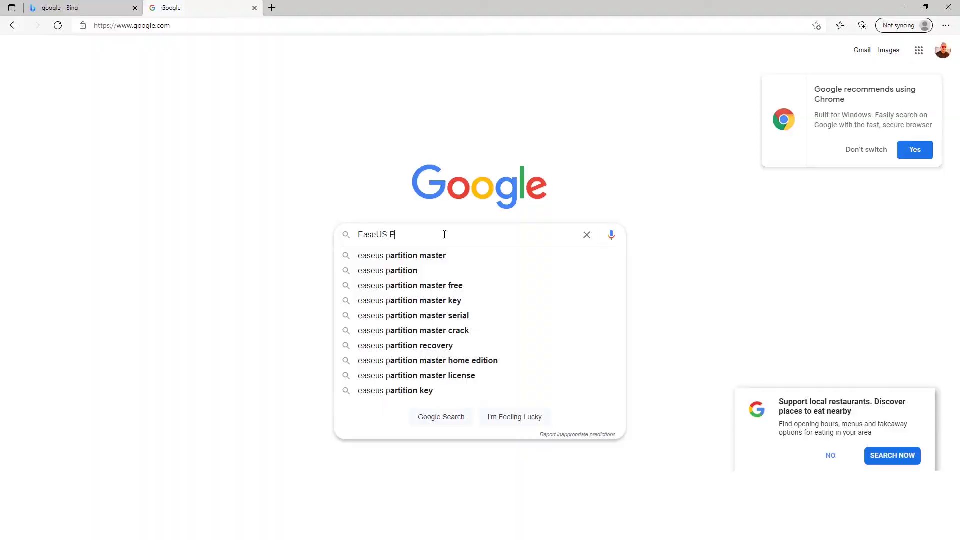
# Step: Search the web for EaseUS PDF Editor and go to its official product page
pyautogui.write('DF Editor')
pyautogui.press('Return')
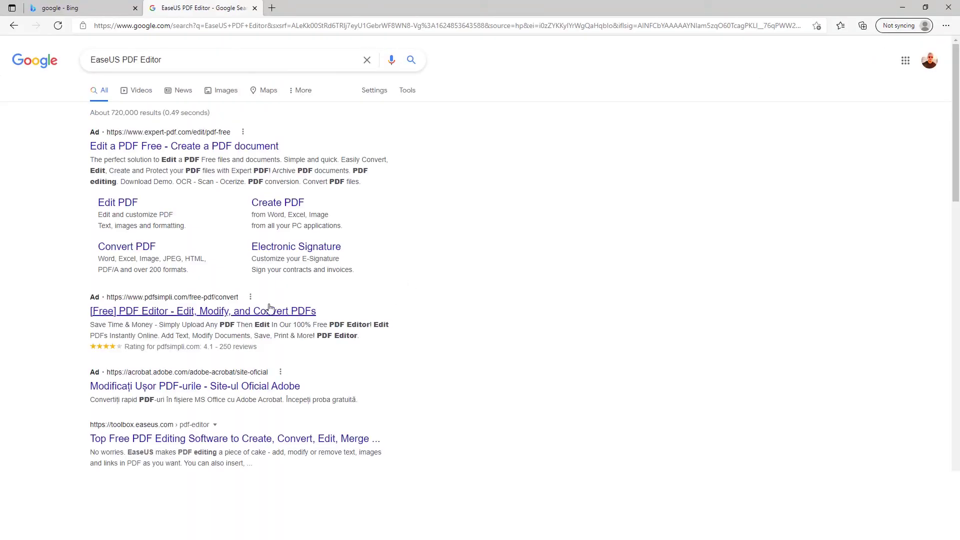
pyautogui.click(153, 444)
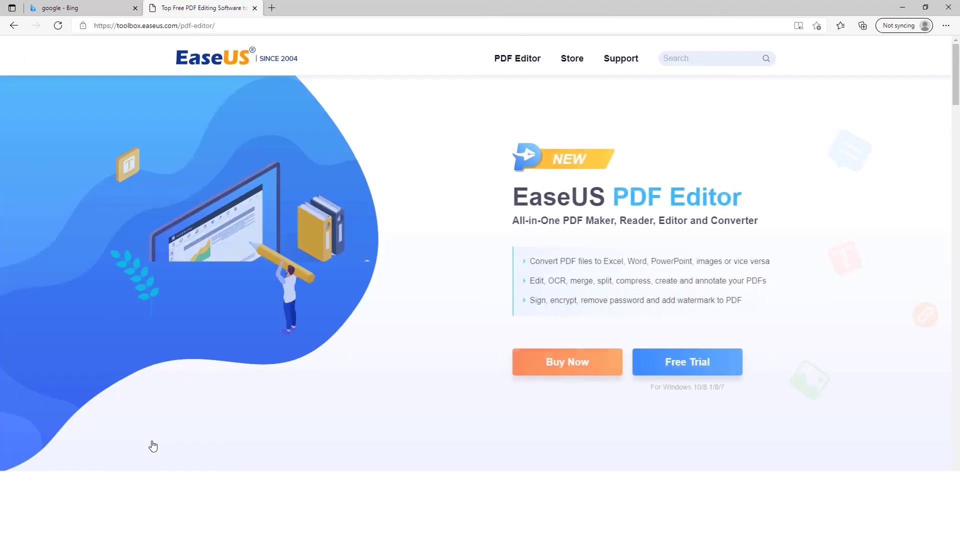